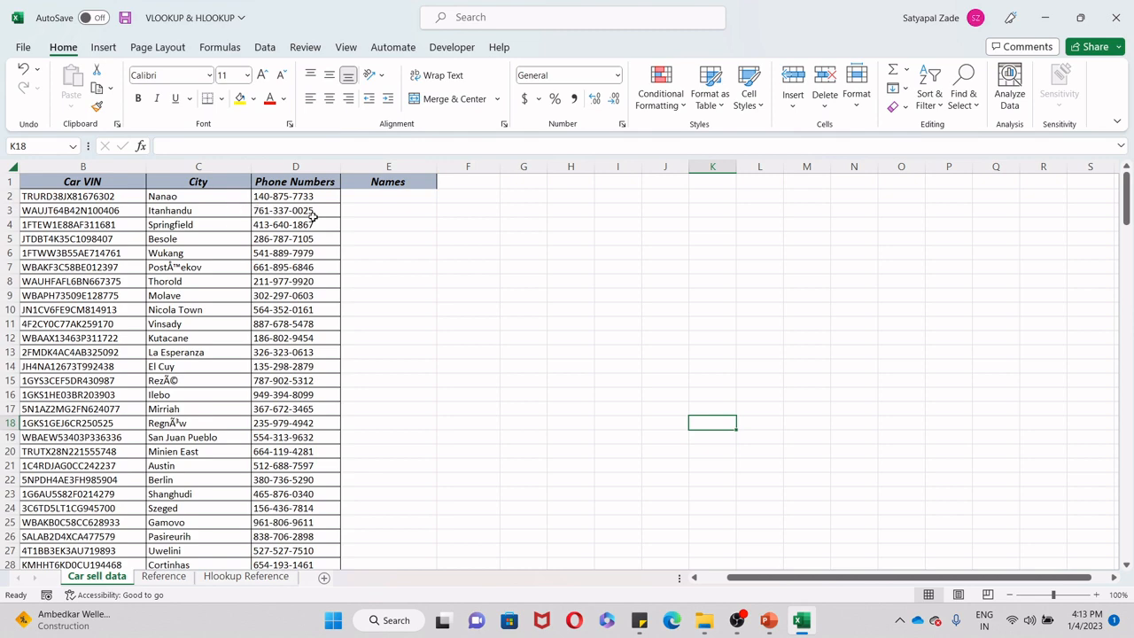
Start a VLOOKUP formula in cell E2 of the Car sell data sheet, using B2 as the lookup value
left_click(164, 576)
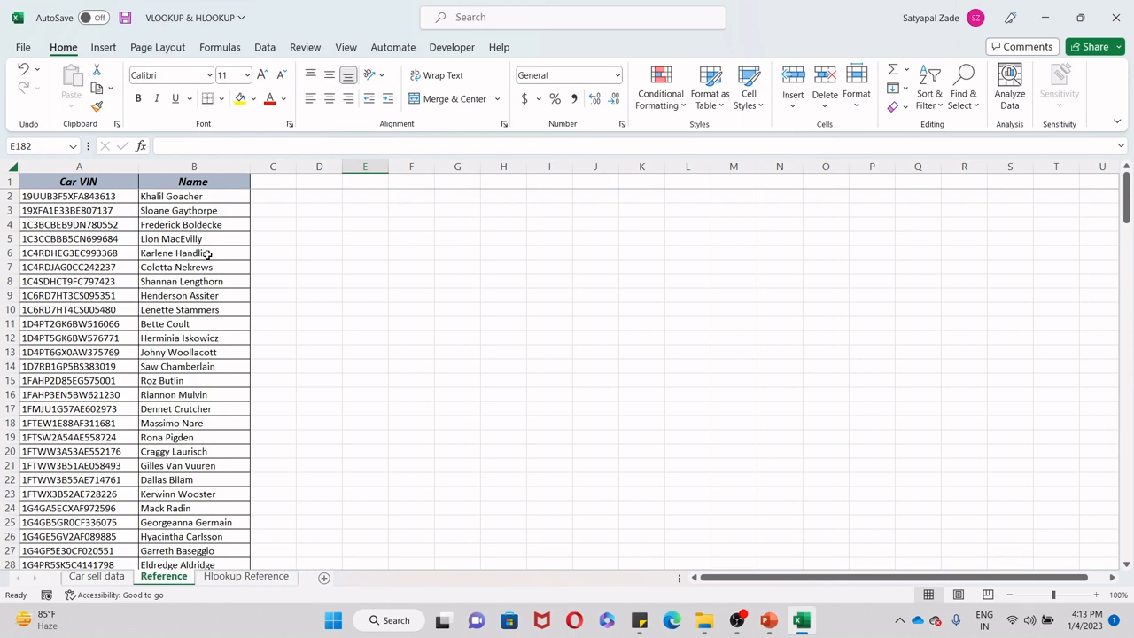
left_click(97, 575)
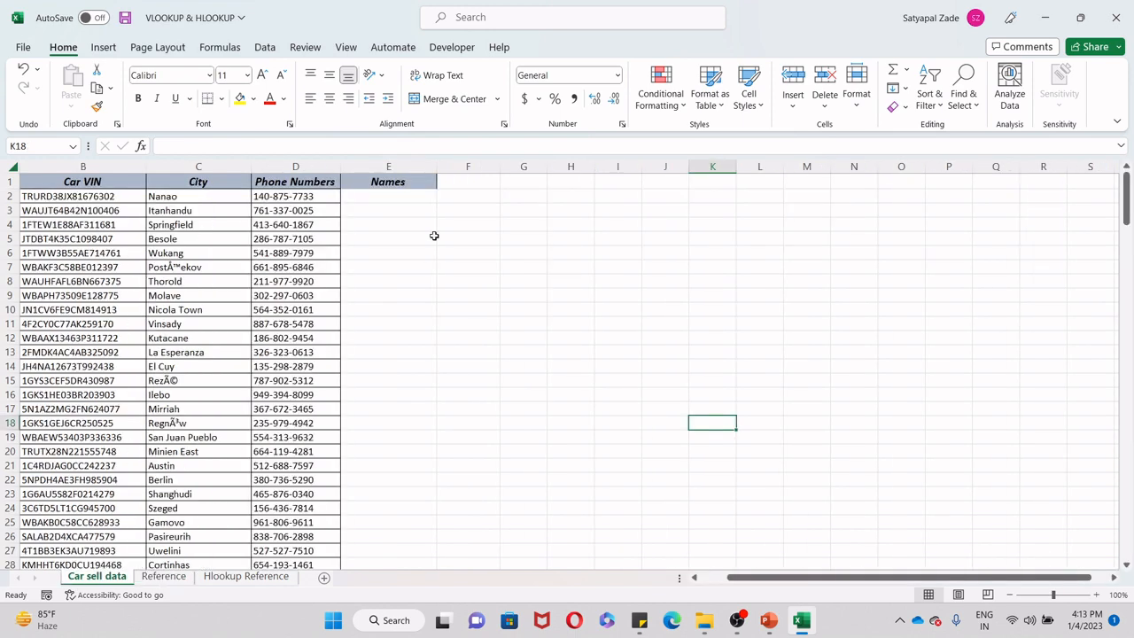
left_click(395, 202)
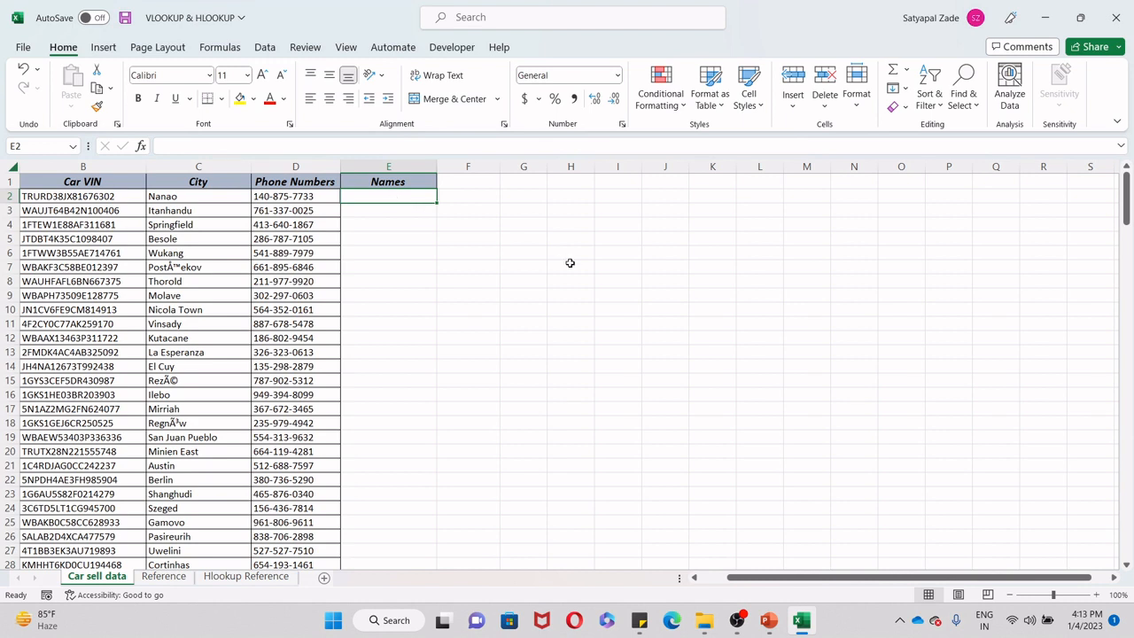
type("=VLOOKUP(")
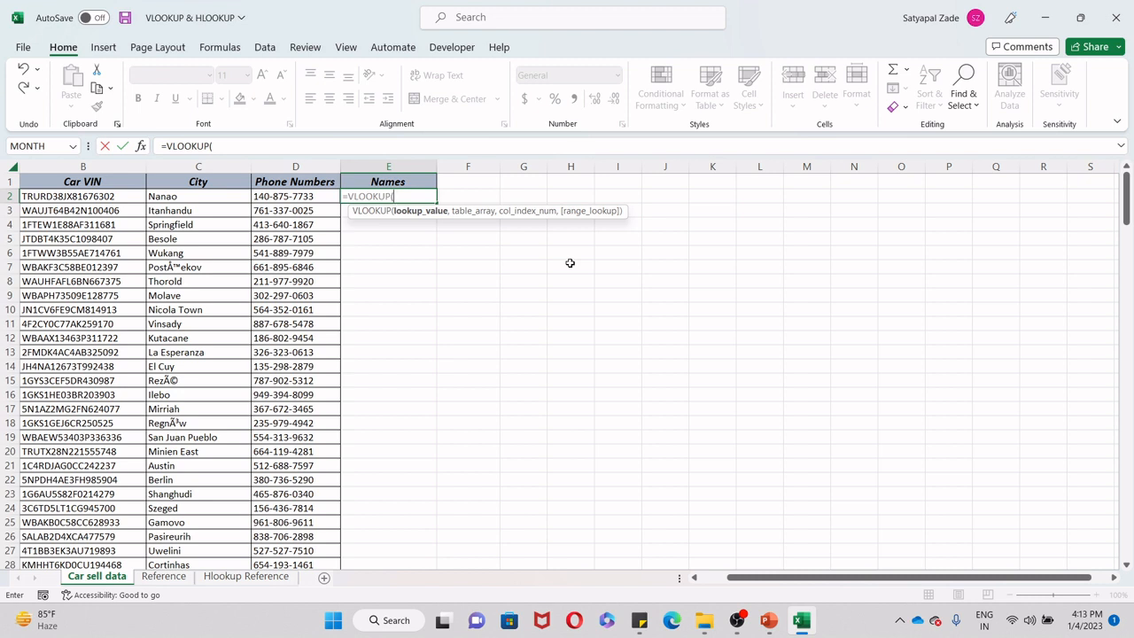
left_click(77, 196)
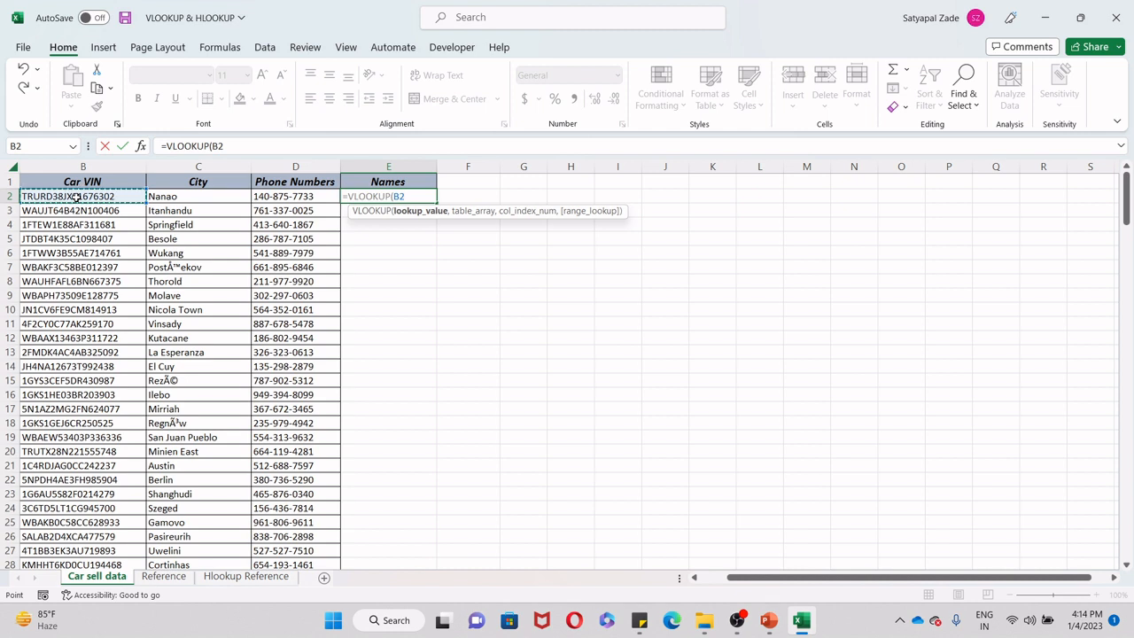
type(",")
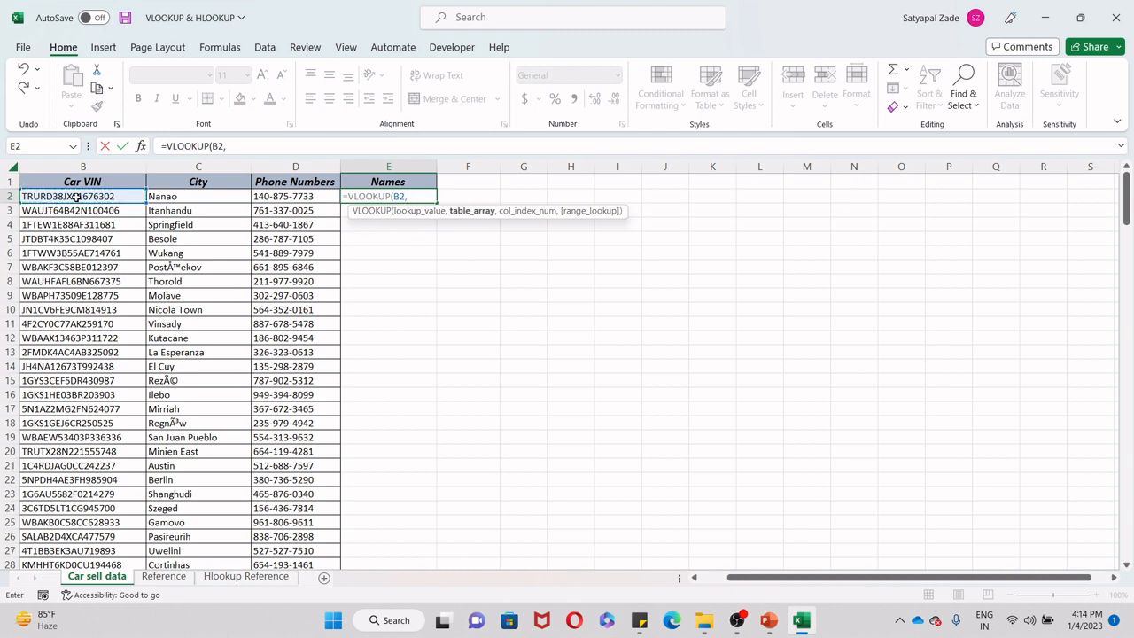
Set the VLOOKUP table array to the absolute range $A$1:$B$201 on the Reference sheet
left_click(152, 578)
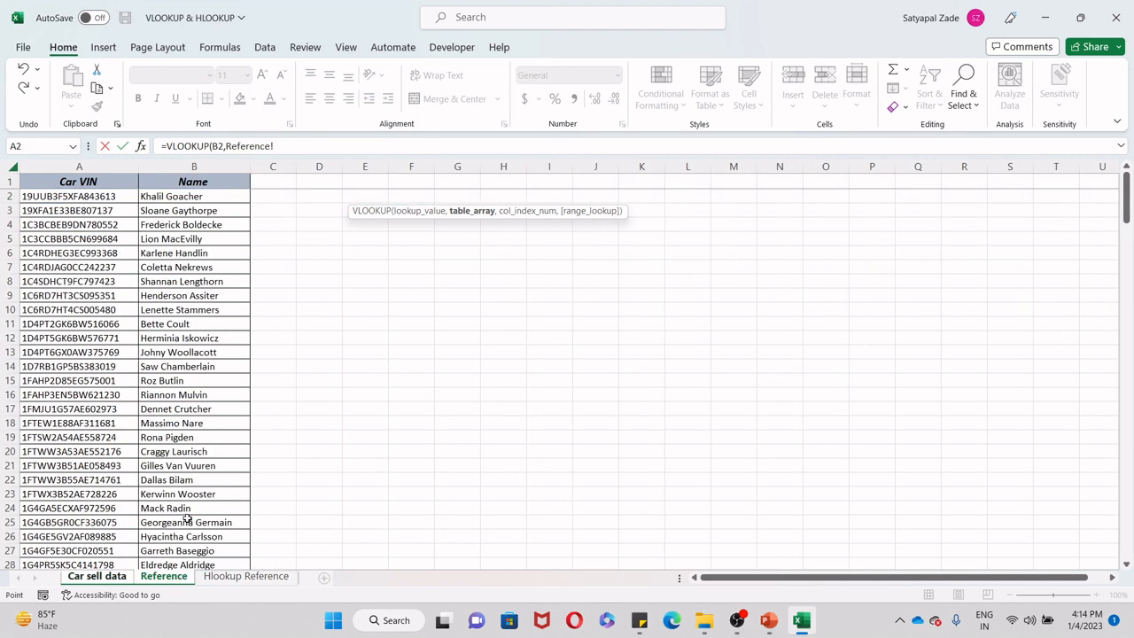
left_click(59, 196)
key("ctrl+shift+Right")
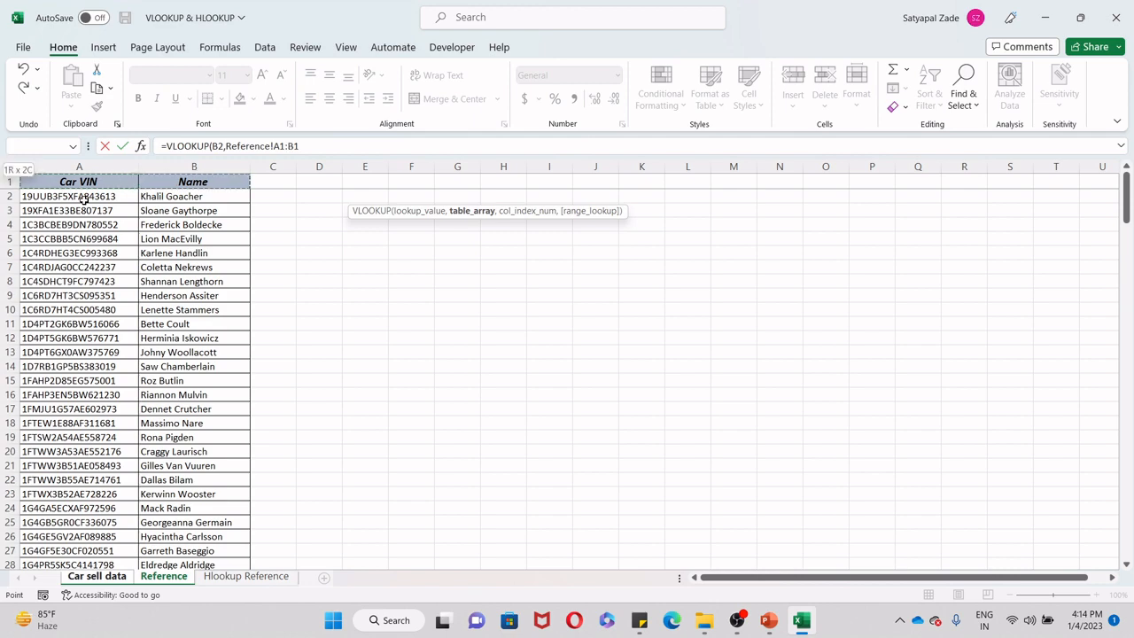
key("ctrl+shift+Down")
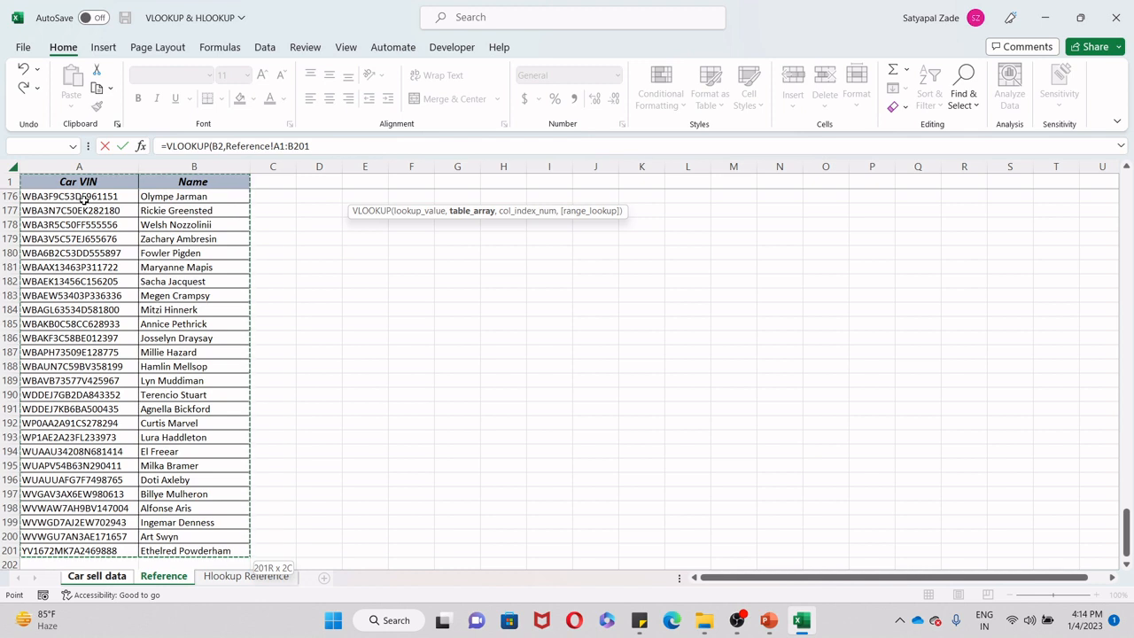
key("F4")
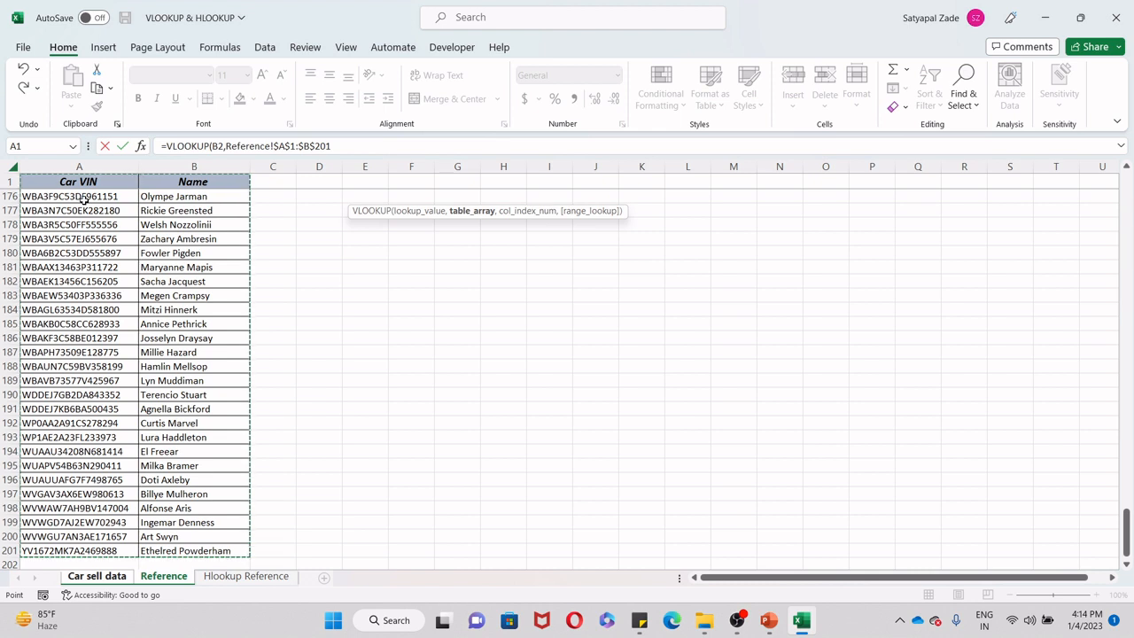
type(",")
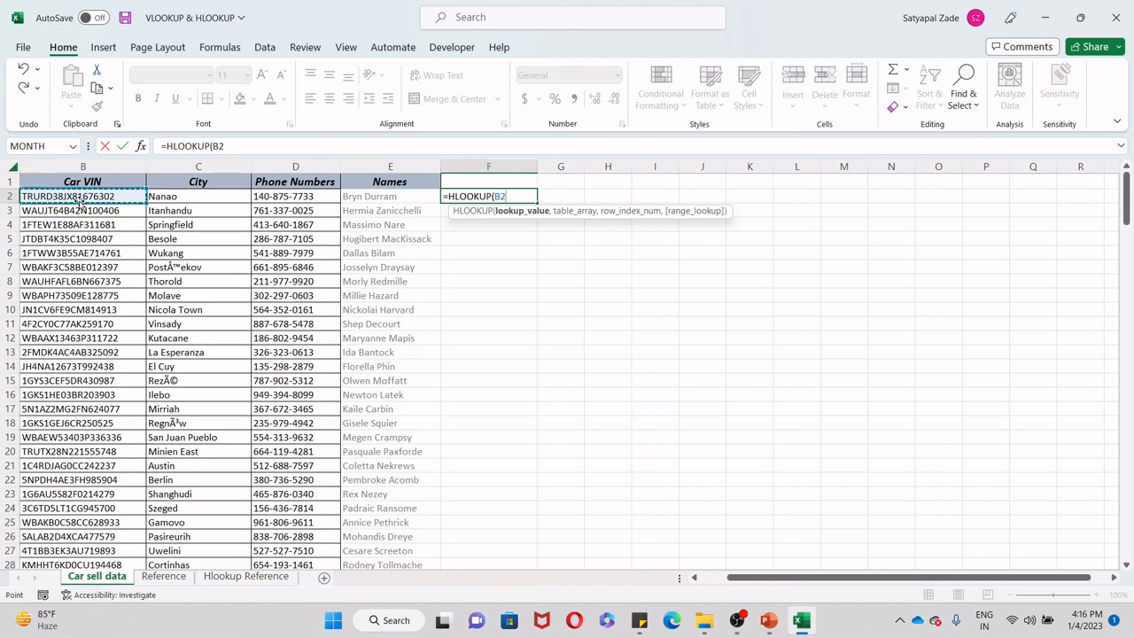
Set the table array of the HLOOKUP formula in F2 to the absolute range $A$1:$E$2 on the Hlookup Reference sheet
type(",")
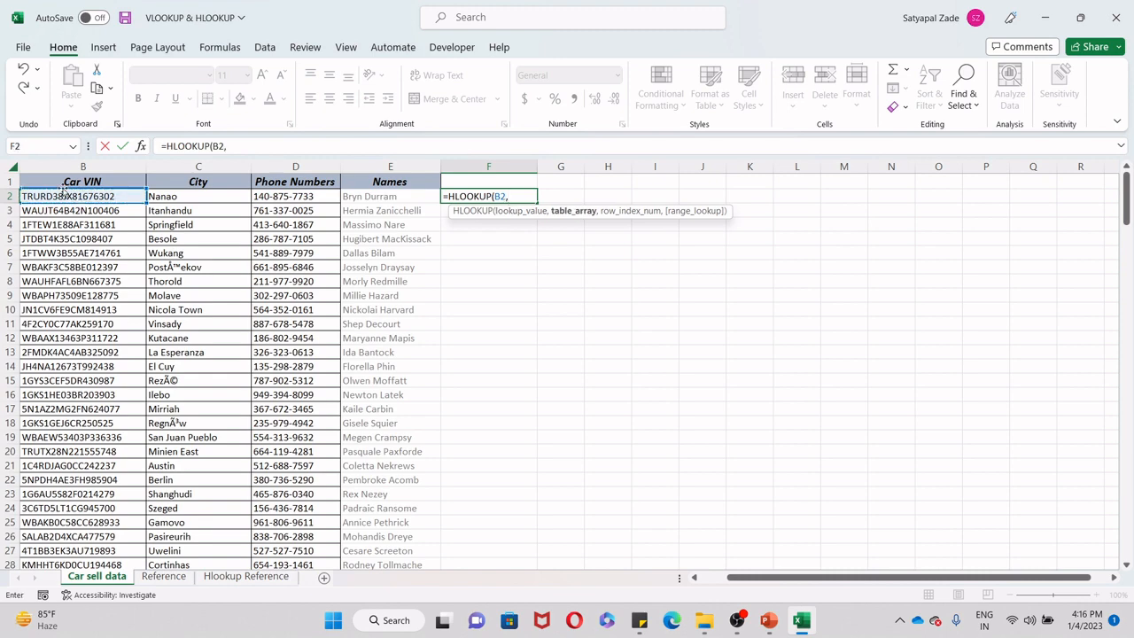
left_click(247, 575)
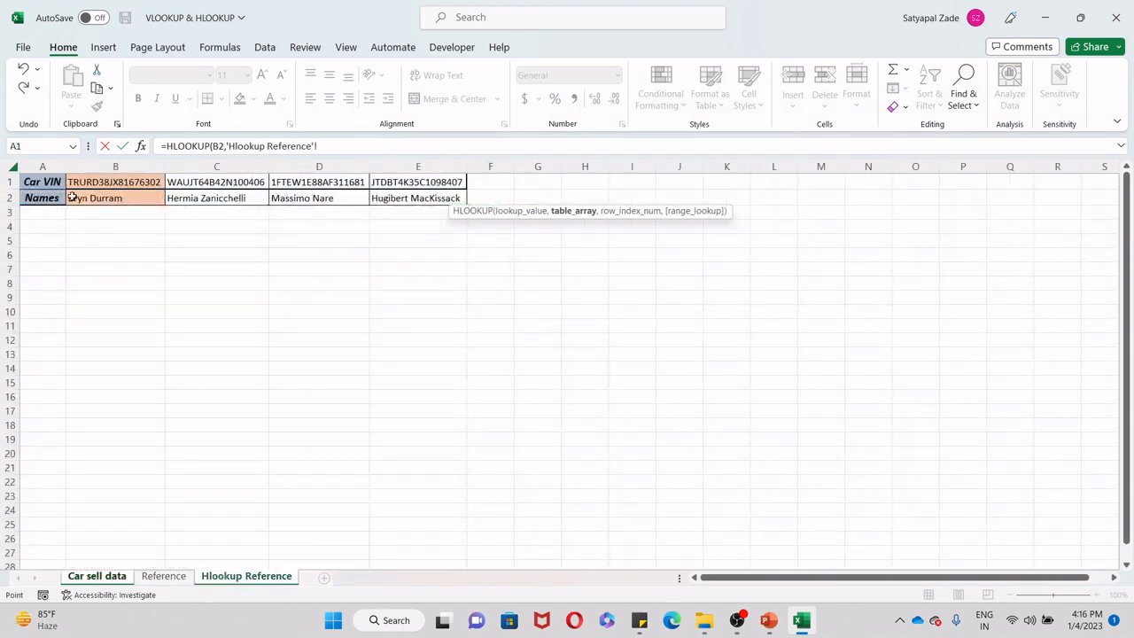
left_click(53, 182)
key("ctrl+shift+Right")
key("ctrl+shift+Down")
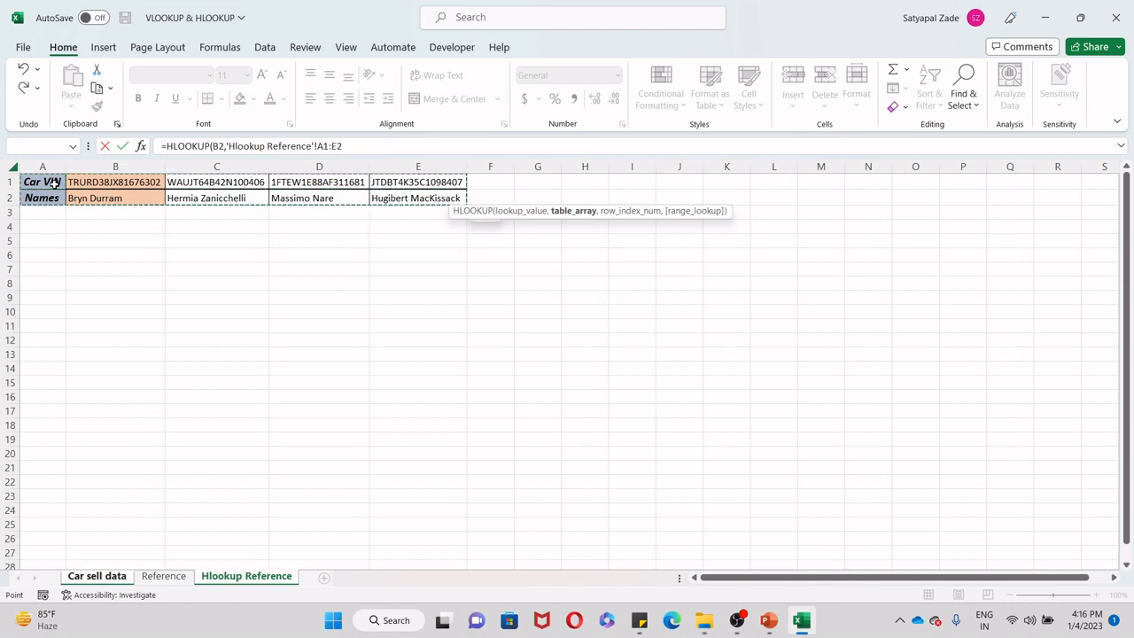
key("F4")
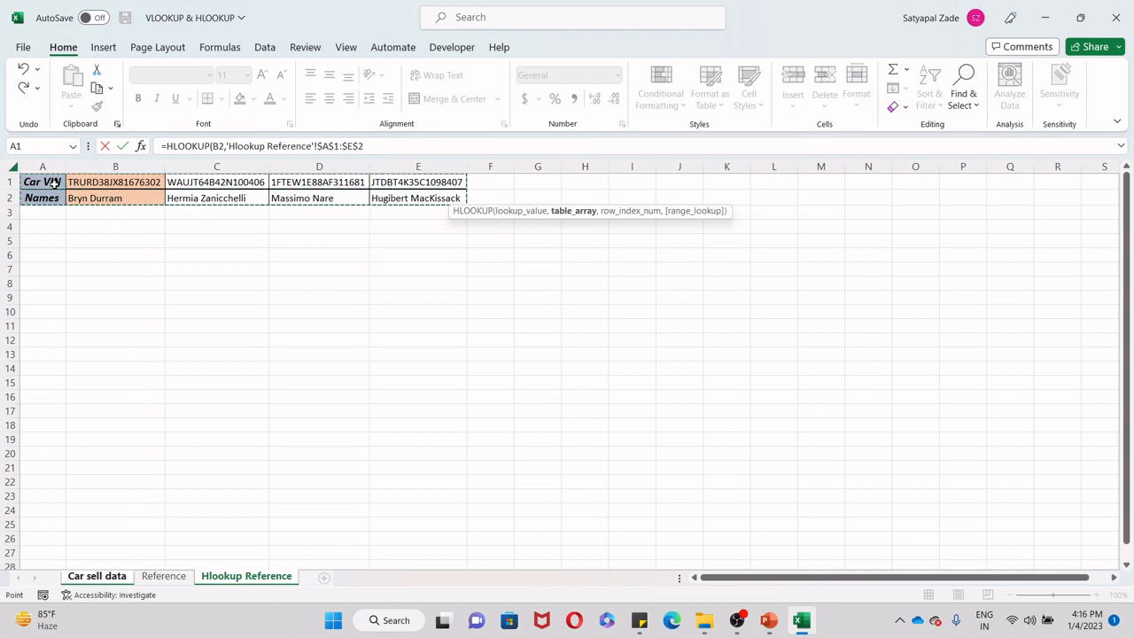
type(",")
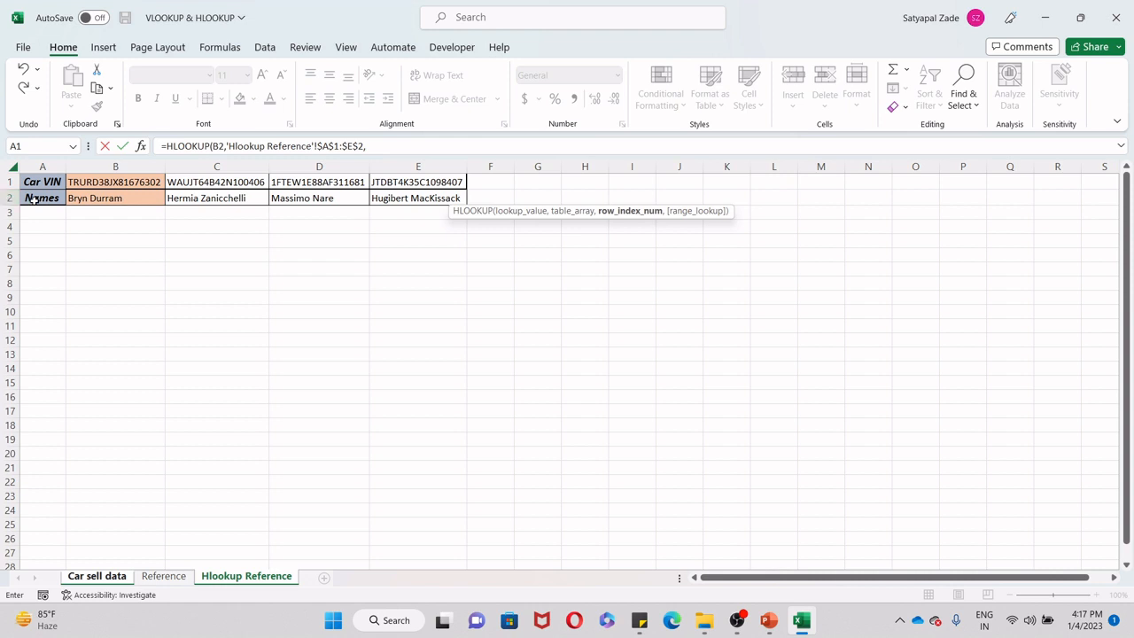
Complete the HLOOKUP formula in F2 with row index 2 and exact match 0
type("2,")
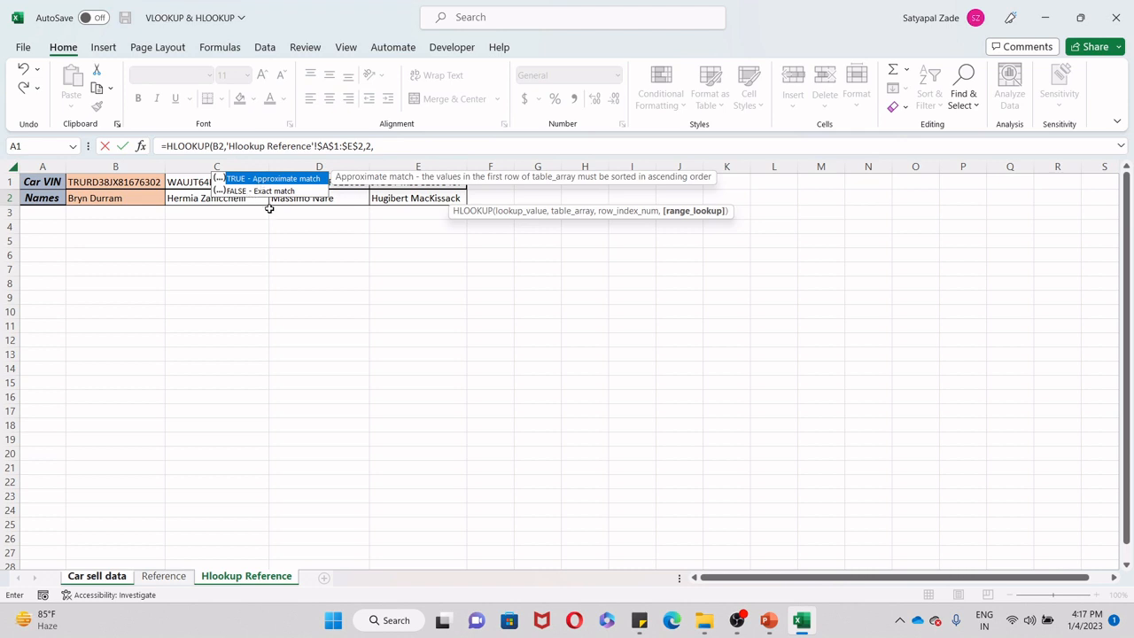
type("0)")
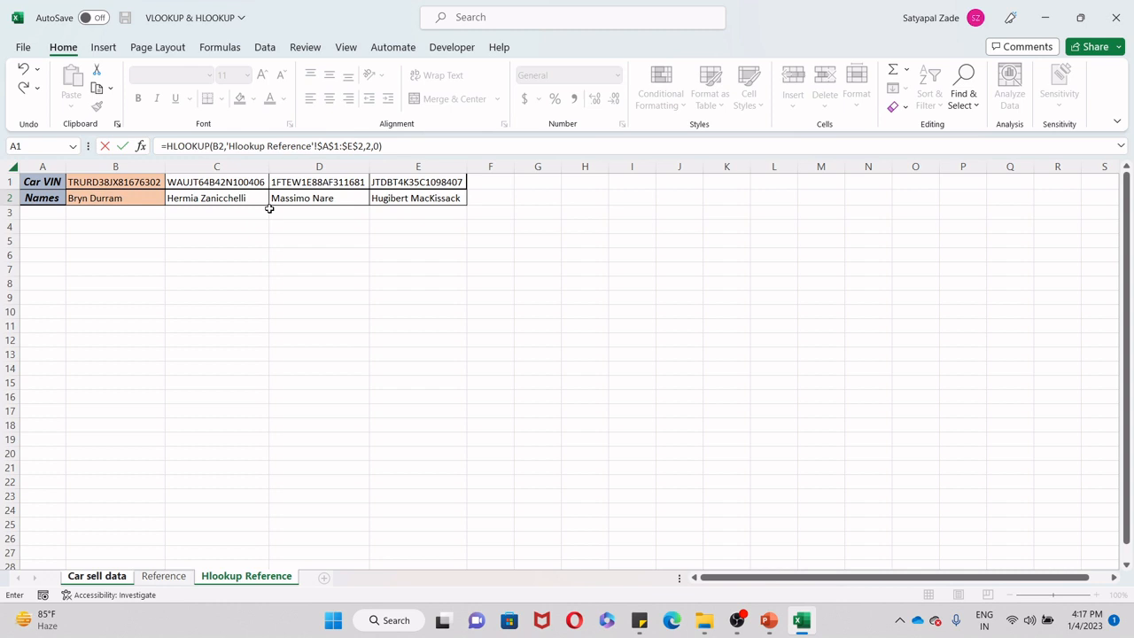
key("Return")
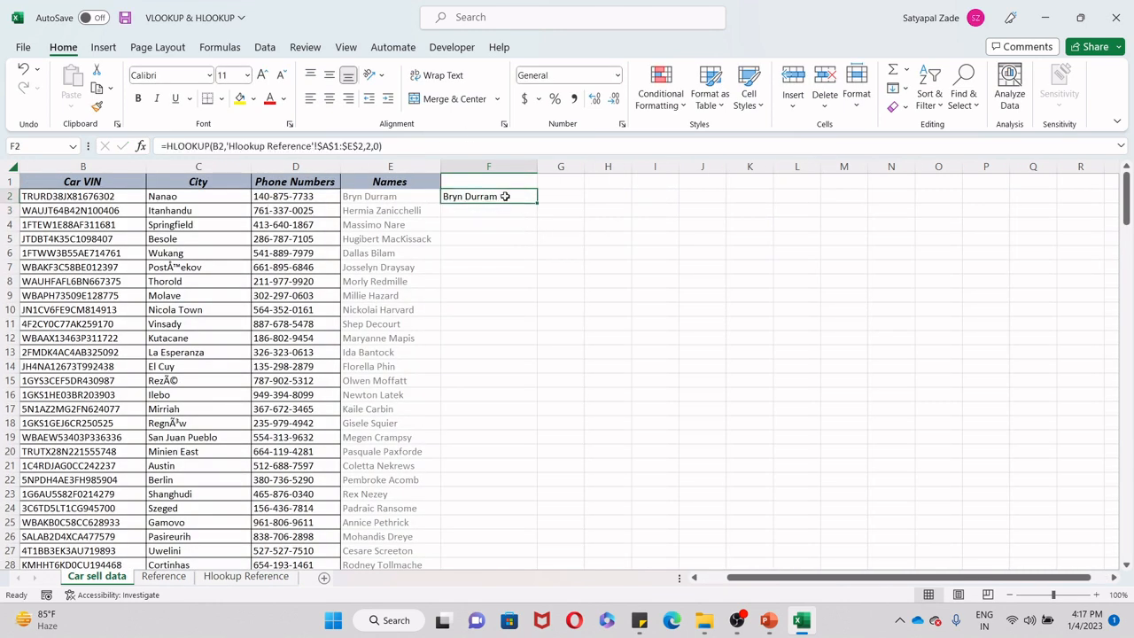
Check the Hlookup Reference sheet, and fill the HLOOKUP formula on Car sell data from F2 down to F5
left_click(222, 578)
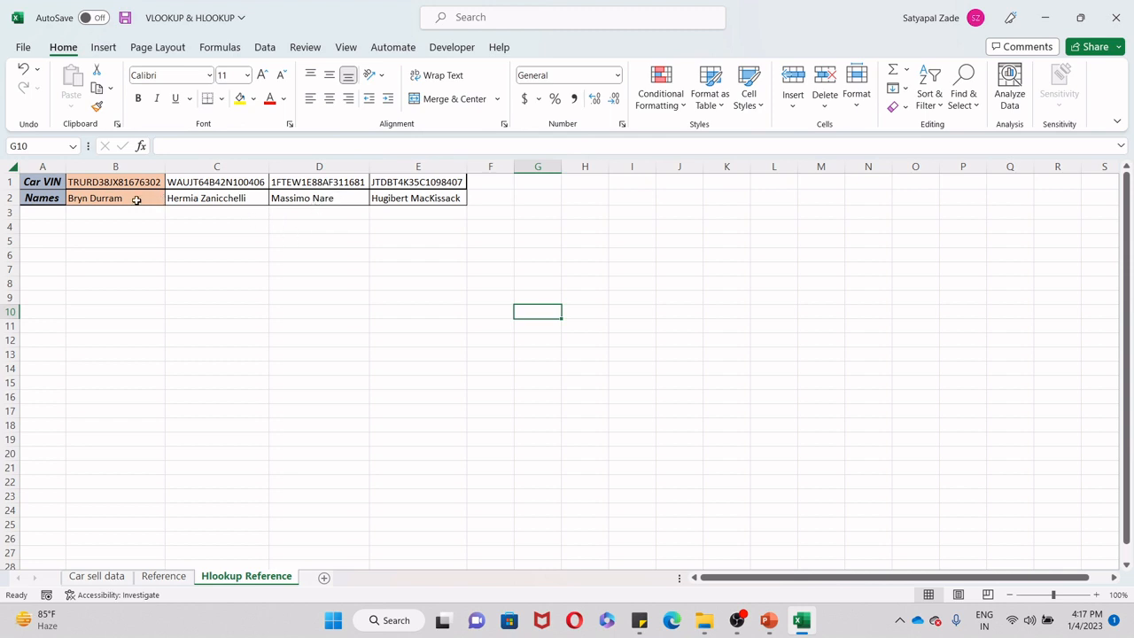
left_click(91, 577)
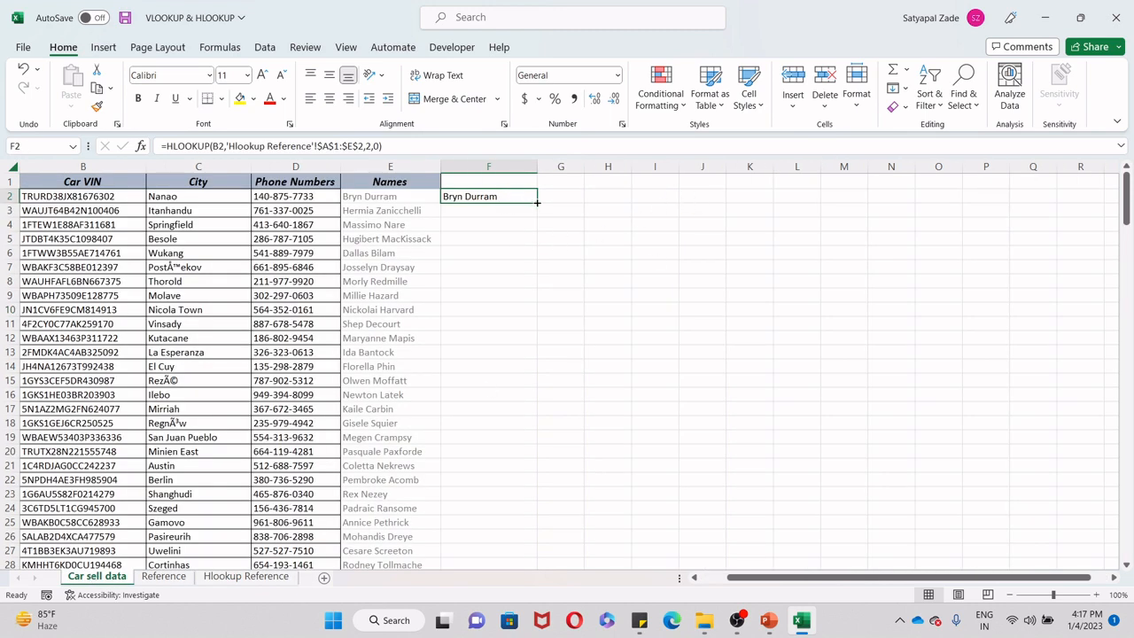
left_click_drag(536, 202, 537, 244)
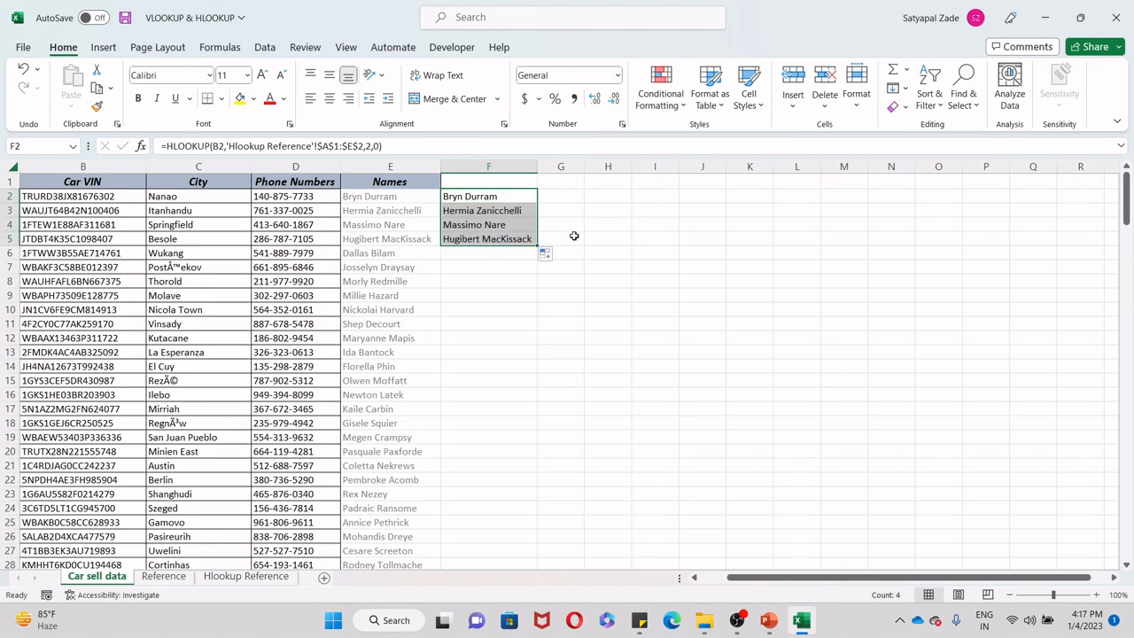
left_click(521, 243)
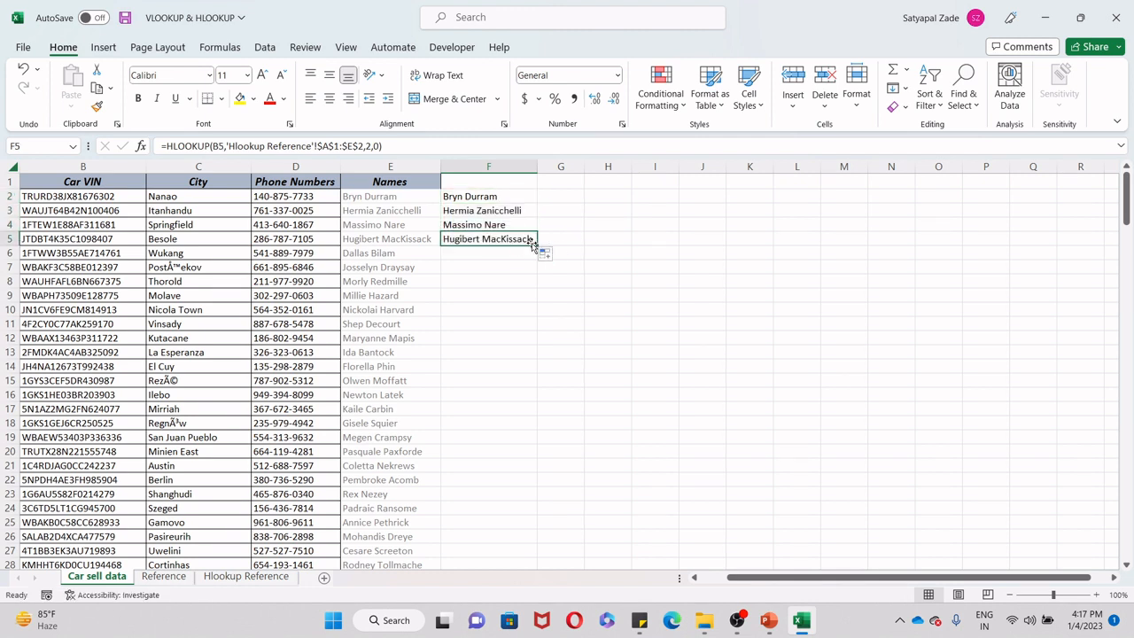
Try to extend the HLOOKUP formula from F2 down to F6, and clear cell F6
left_click(525, 199)
left_click_drag(537, 204, 537, 256)
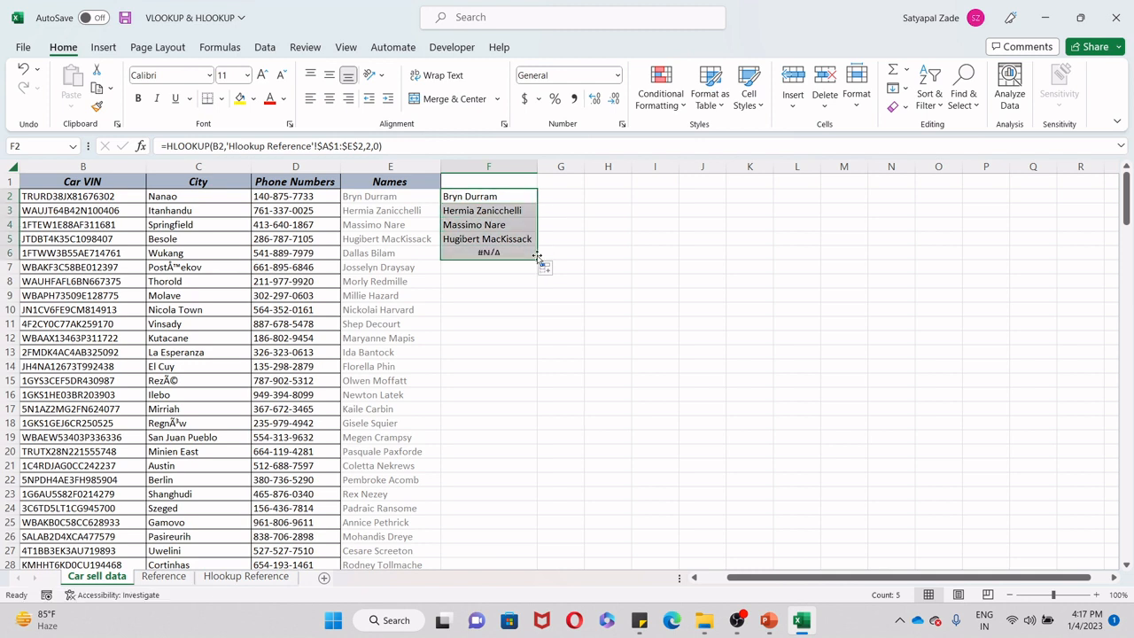
left_click(524, 254)
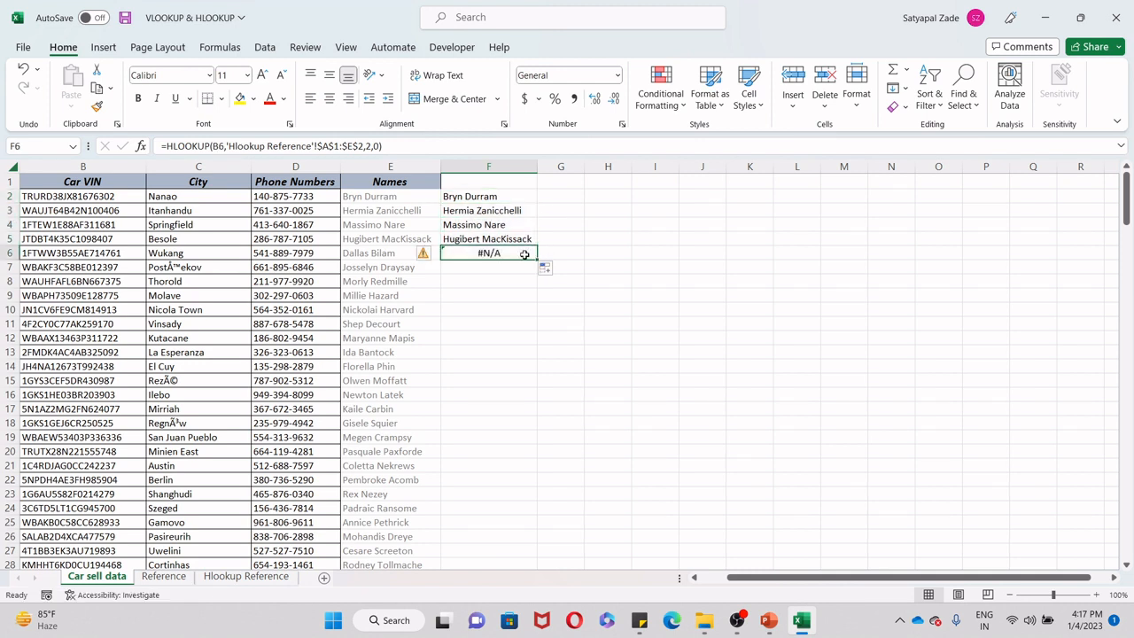
key("Delete")
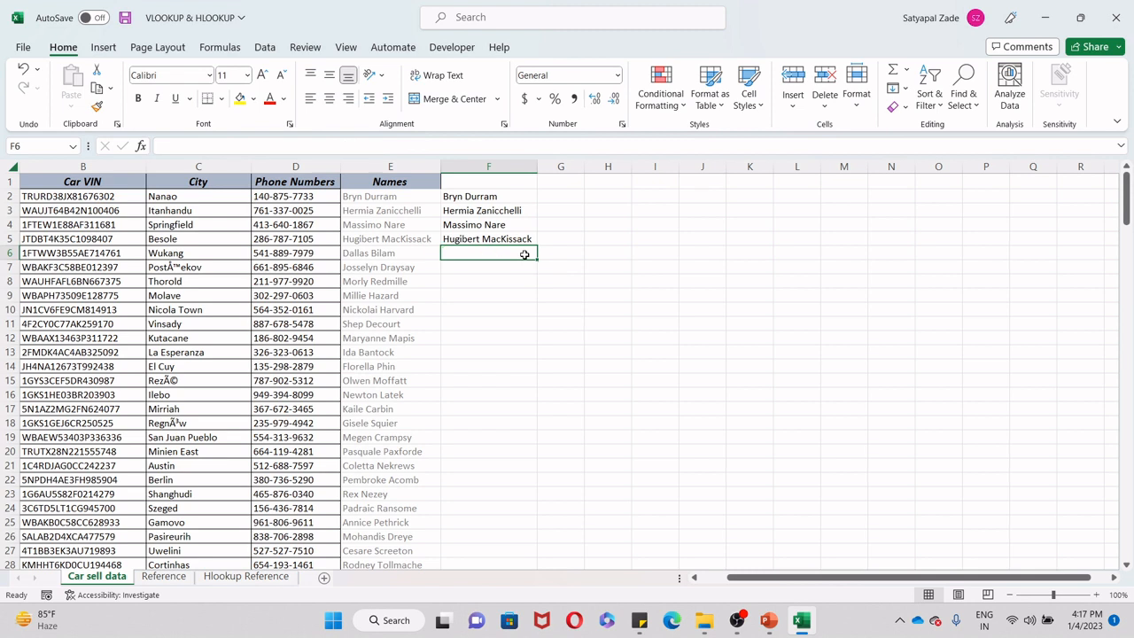